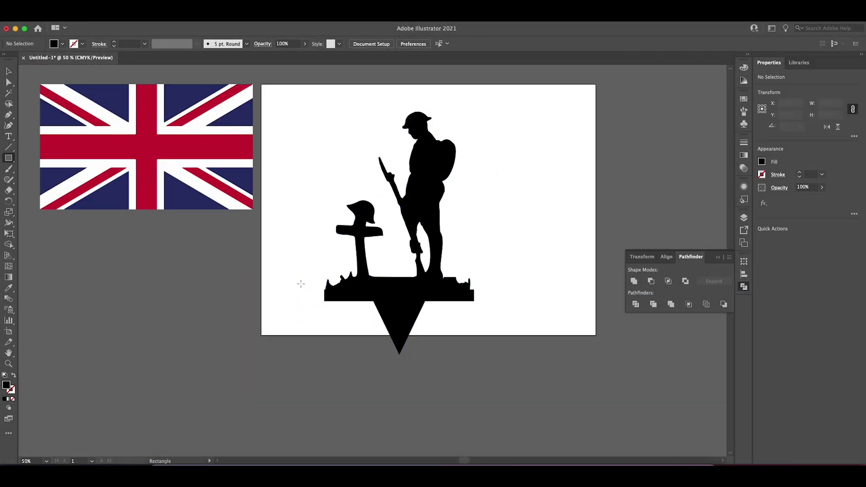
# Draw a black rectangle over the silhouette's base and raise its bottom edge into a thin base.
pyautogui.moveTo(288, 271); pyautogui.dragTo(528, 359)
pyautogui.press('v')
pyautogui.moveTo(459, 300); pyautogui.dragTo(459, 310)
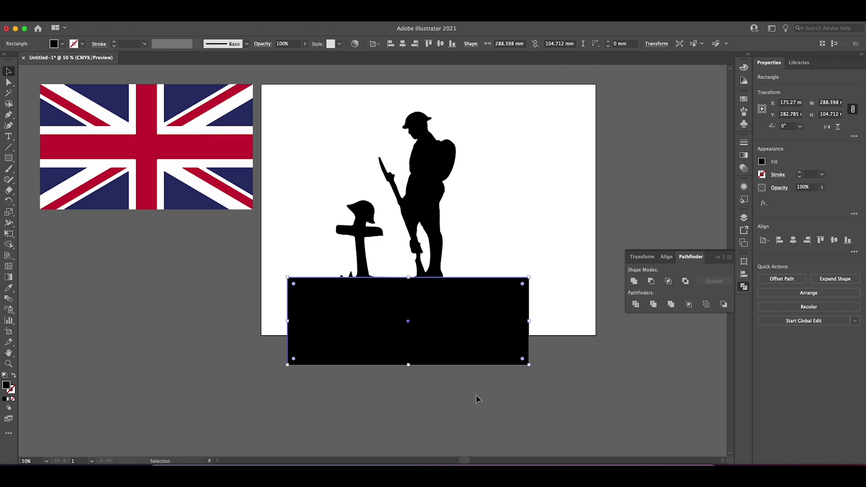
pyautogui.press('a')
pyautogui.moveTo(294, 364); pyautogui.dragTo(294, 325)
pyautogui.press('v')
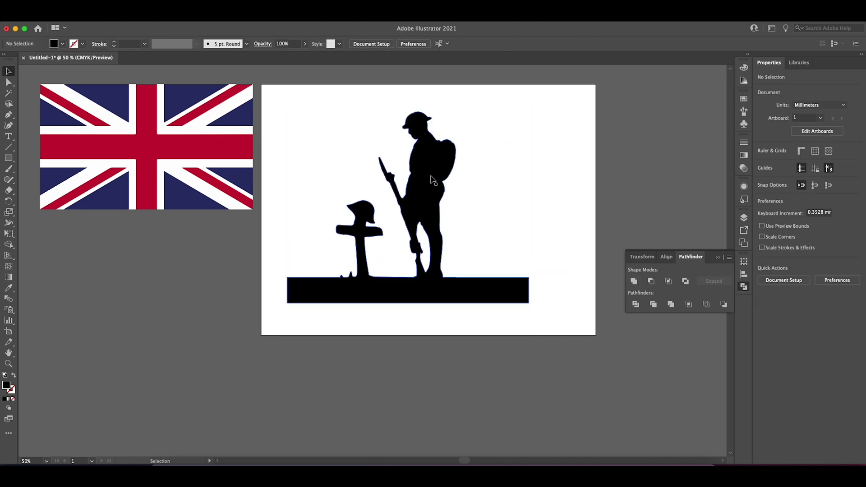
# Move and enlarge the Union Jack on the artboard, then fit the soldier group over it.
pyautogui.moveTo(146, 146); pyautogui.dragTo(416, 165)
pyautogui.moveTo(518, 227); pyautogui.dragTo(570, 259)
pyautogui.moveTo(472, 359); pyautogui.dragTo(458, 281)
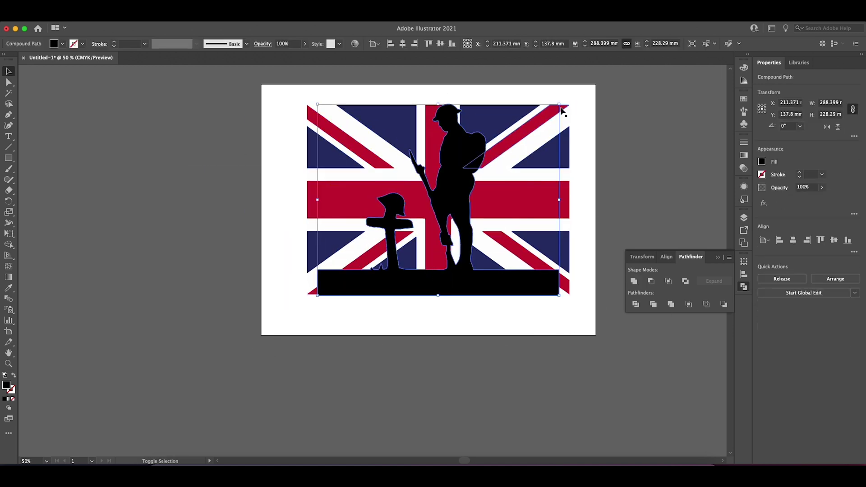
pyautogui.moveTo(562, 112); pyautogui.dragTo(547, 124)
pyautogui.click(464, 336)
pyautogui.hotkey('ctrl', '=')
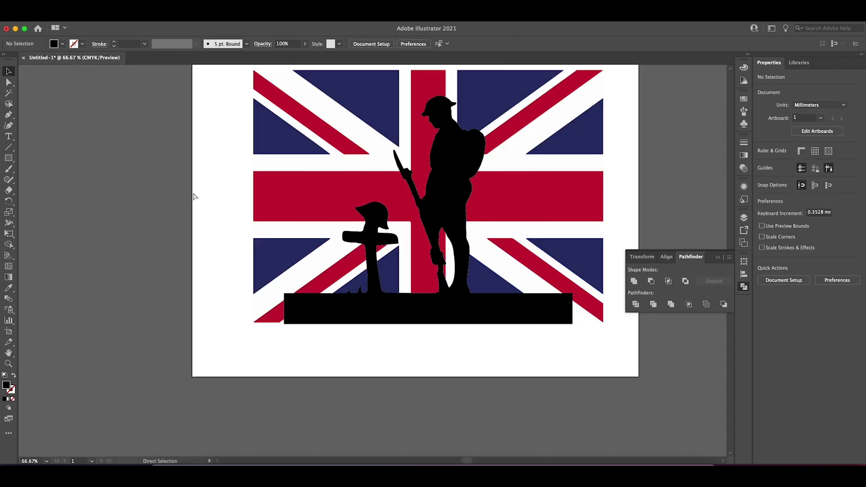
pyautogui.hotkey('ctrl', 'o')
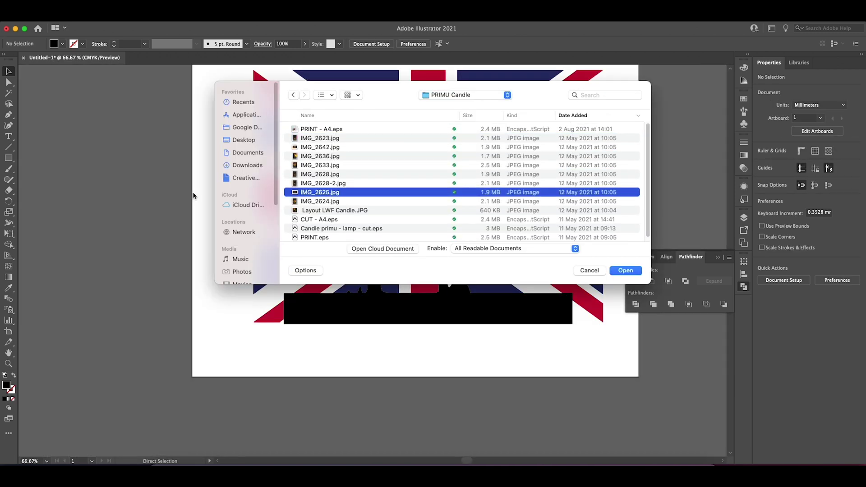
# Copy the cut-line group from the candle lamp cut file into Untitled-1, placed to the right.
pyautogui.press('Down')
pyautogui.press('Down')
pyautogui.press('Down')
pyautogui.press('Return')
pyautogui.moveTo(61, 281); pyautogui.dragTo(185, 231)
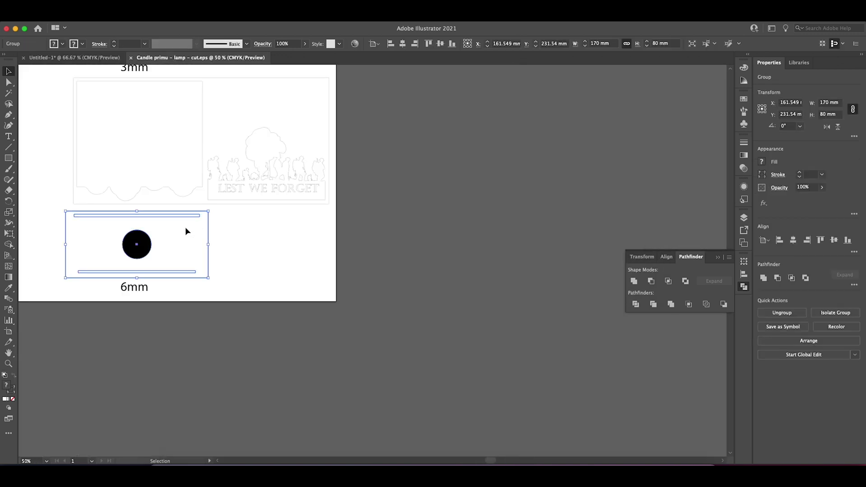
pyautogui.hotkey('ctrl', 'c')
pyautogui.hotkey('ctrl', 'w')
pyautogui.hotkey('ctrl', 'v')
pyautogui.moveTo(335, 292); pyautogui.dragTo(510, 318)
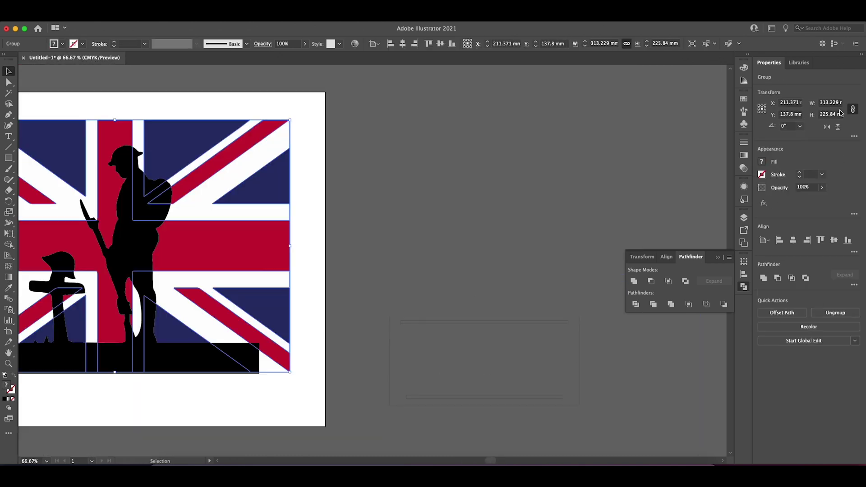
# Resize the flag to 170 mm wide and place it above the cut lines.
pyautogui.write('170')
pyautogui.press('Return')
pyautogui.moveTo(186, 272); pyautogui.dragTo(558, 266)
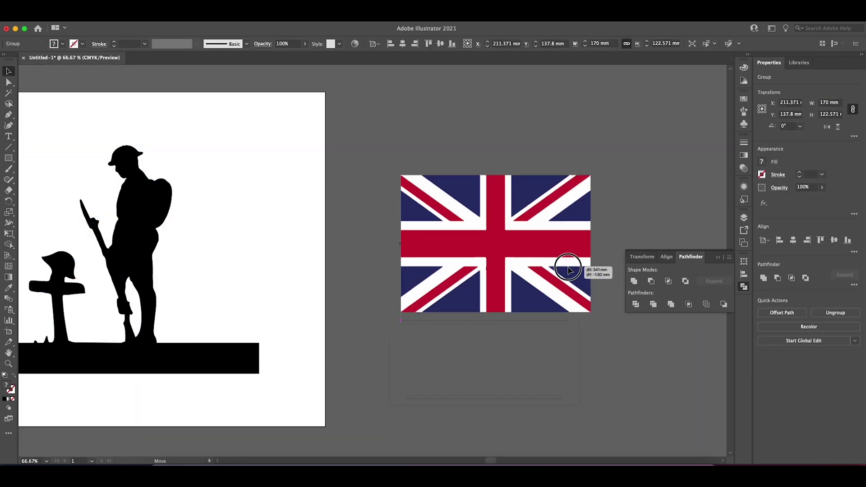
pyautogui.click(618, 208)
pyautogui.moveTo(562, 245); pyautogui.dragTo(564, 231)
# Scale the soldier silhouette down to 140 mm wide.
pyautogui.click(474, 311)
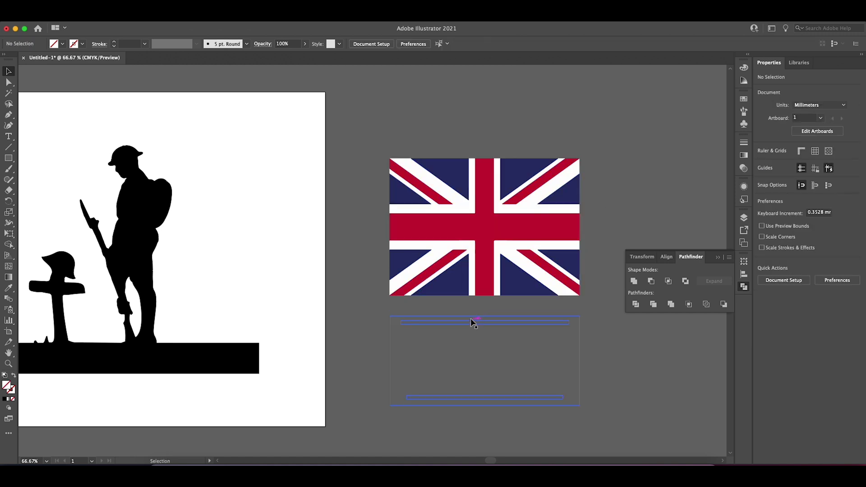
pyautogui.click(508, 327)
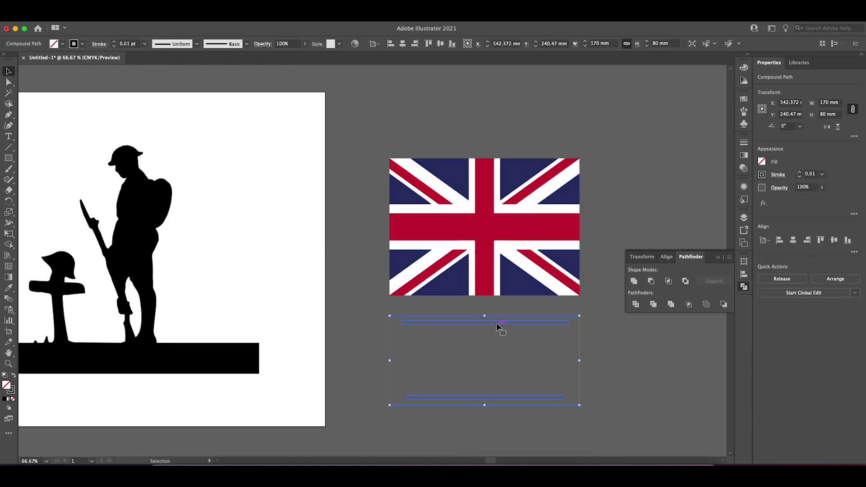
pyautogui.rightClick(496, 326)
pyautogui.click(408, 358)
pyautogui.hotkey('ctrl', 'z')
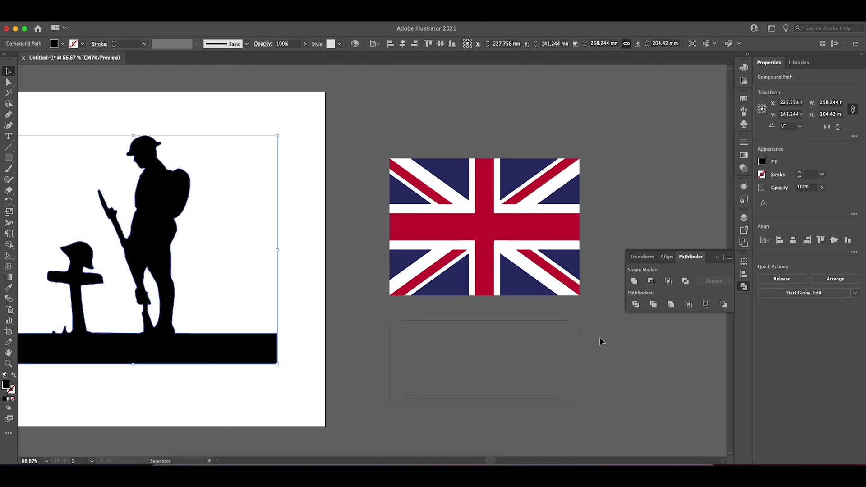
pyautogui.press('v')
pyautogui.click(561, 400)
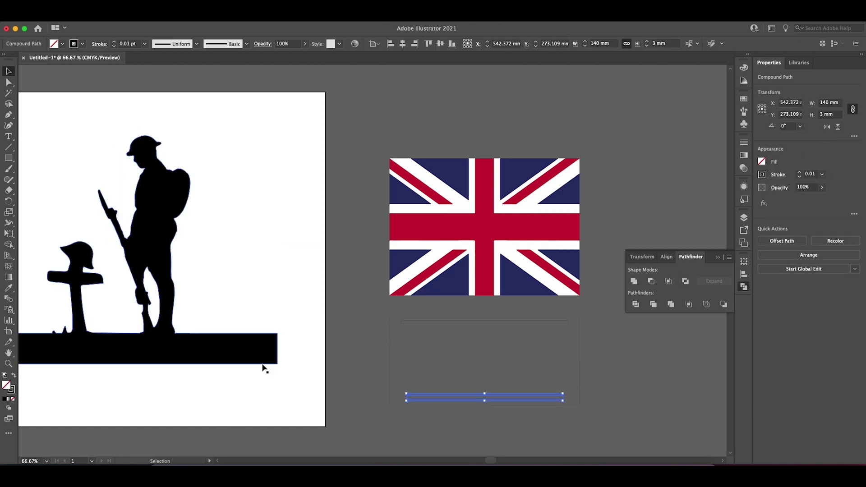
pyautogui.press('Return')
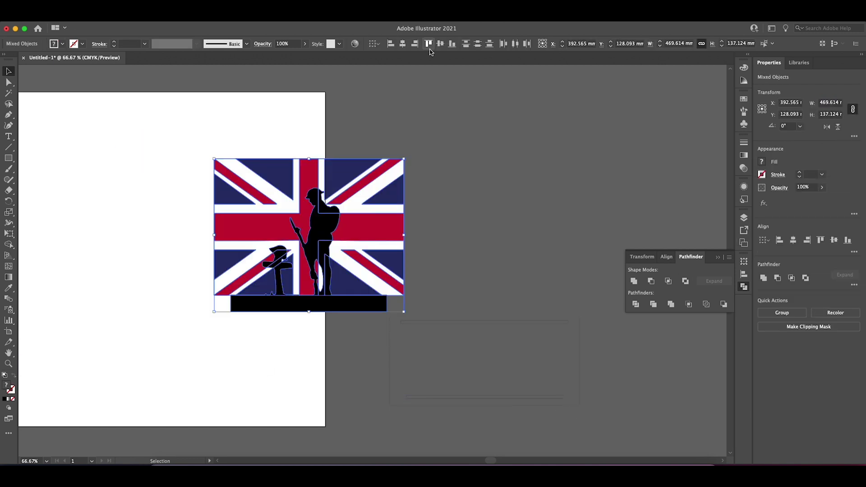
# Position the flag at the artboard's top-left with the soldier silhouette over it.
pyautogui.moveTo(353, 300); pyautogui.dragTo(161, 336)
pyautogui.hotkey('ctrl', '-')
pyautogui.hotkey('ctrl', '-')
pyautogui.moveTo(315, 272); pyautogui.dragTo(155, 235)
pyautogui.hotkey('ctrl', '+')
pyautogui.hotkey('ctrl', '+')
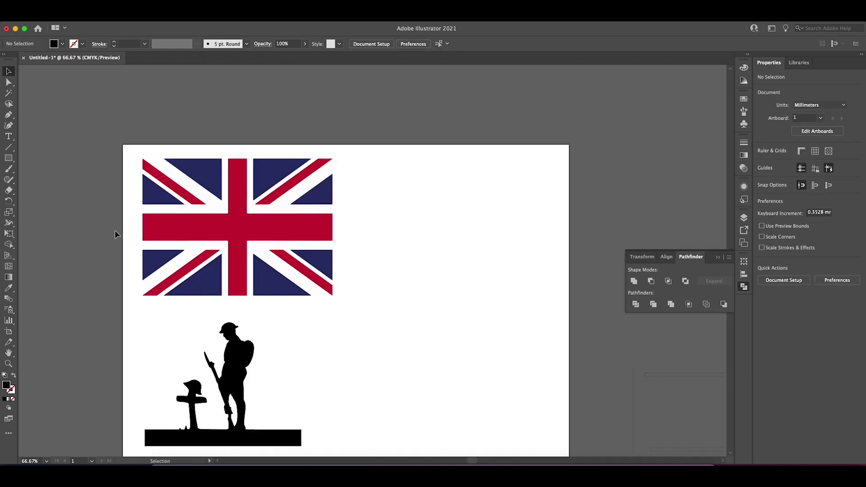
pyautogui.click(278, 299)
pyautogui.click(195, 280)
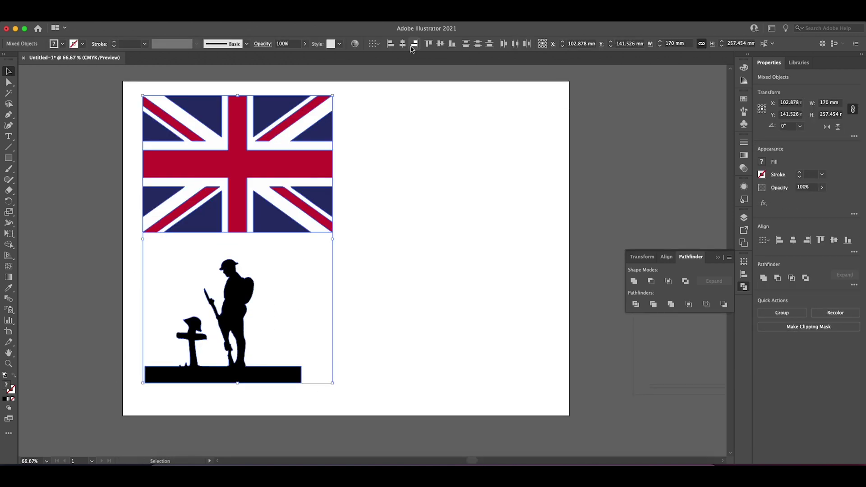
pyautogui.moveTo(232, 225); pyautogui.dragTo(232, 391)
pyautogui.hotkey('ctrl', '+')
pyautogui.hotkey('ctrl', '+')
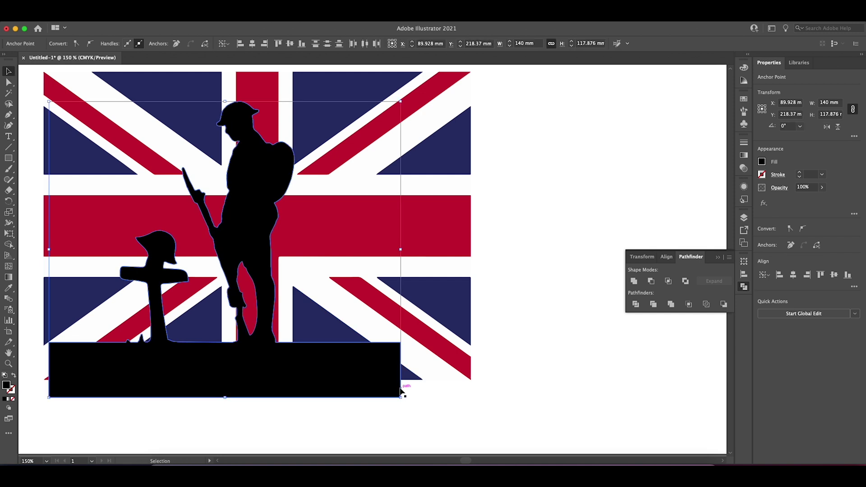
pyautogui.click(354, 436)
# Move the thin stand cut line higher on the artboard.
pyautogui.hotkey('ctrl', '-')
pyautogui.hotkey('ctrl', '-')
pyautogui.hotkey('ctrl', '-')
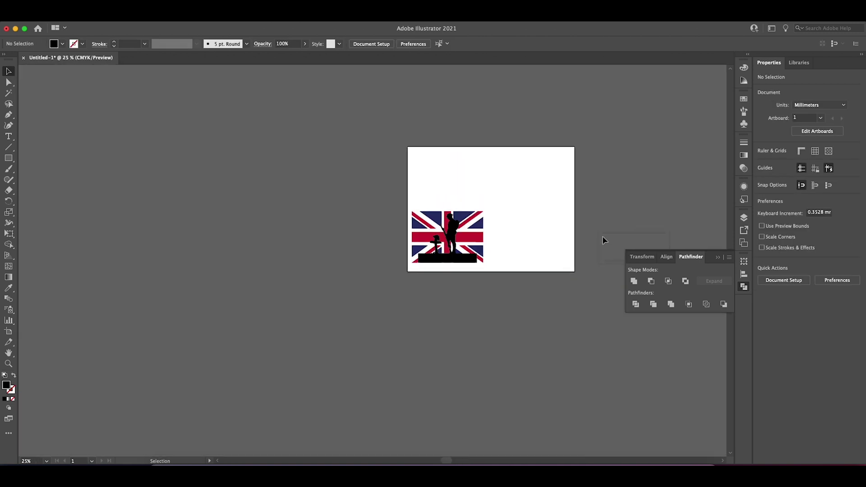
pyautogui.scroll(4, 603, 236)
pyautogui.press('a')
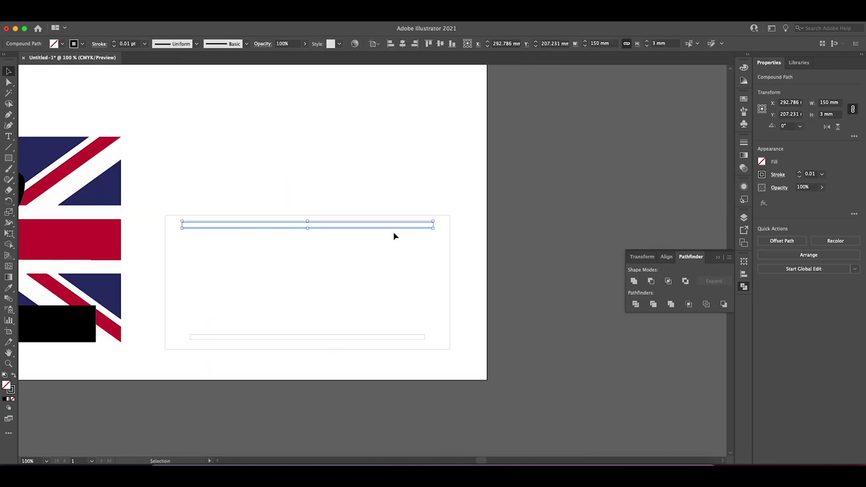
pyautogui.moveTo(316, 227); pyautogui.dragTo(310, 156)
pyautogui.click(309, 164)
pyautogui.hotkey('ctrl', '-')
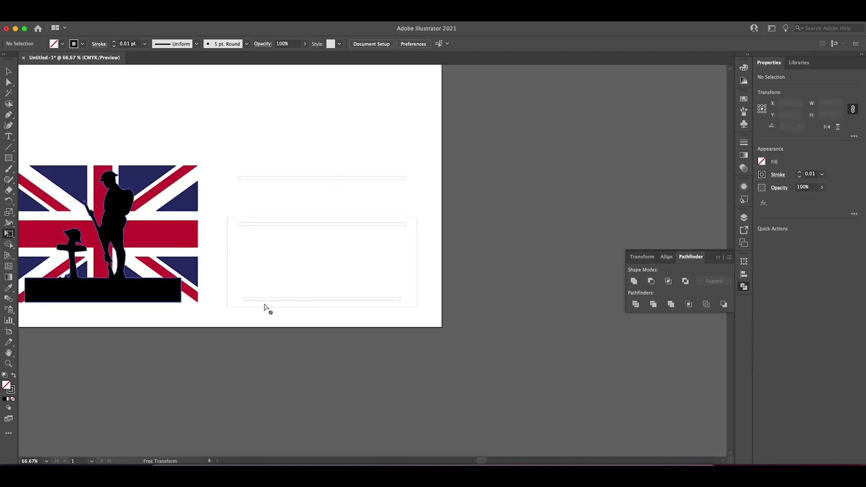
# Merge the flag copy into one rectangle with Pathfinder and set its fill to None.
pyautogui.click(634, 281)
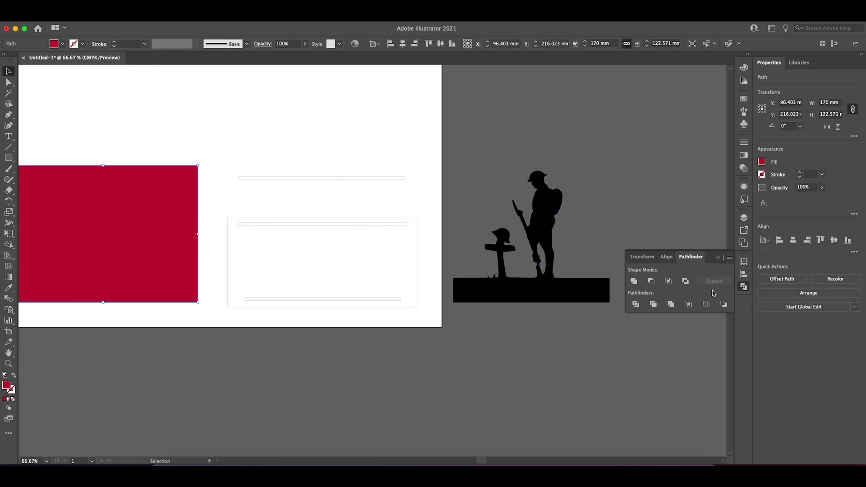
pyautogui.click(62, 44)
pyautogui.click(25, 59)
pyautogui.hotkey('shift', 'x')
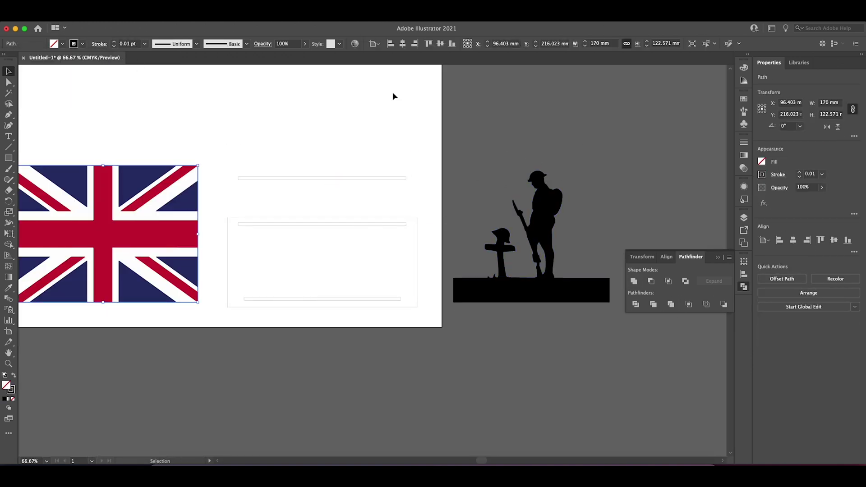
# Align the thin bar to the artboard's top edge and add the flag to the selection.
pyautogui.click(428, 44)
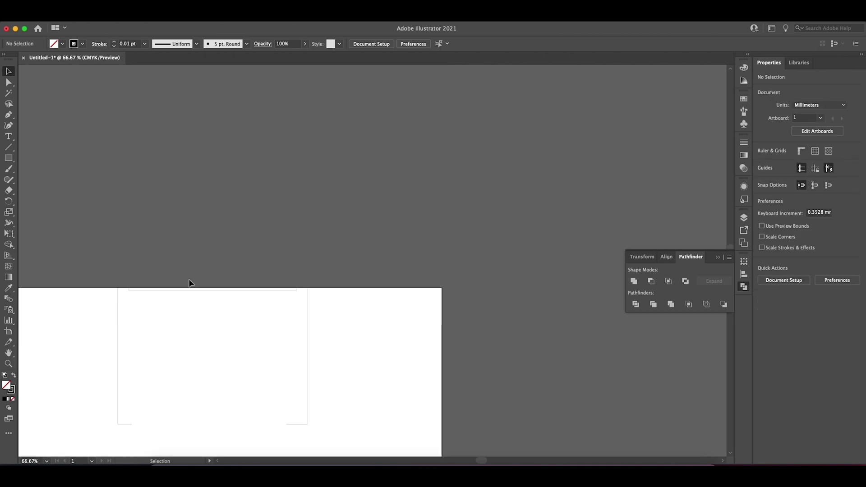
pyautogui.scroll(4, 305, 195)
pyautogui.scroll(-4, 563, 285)
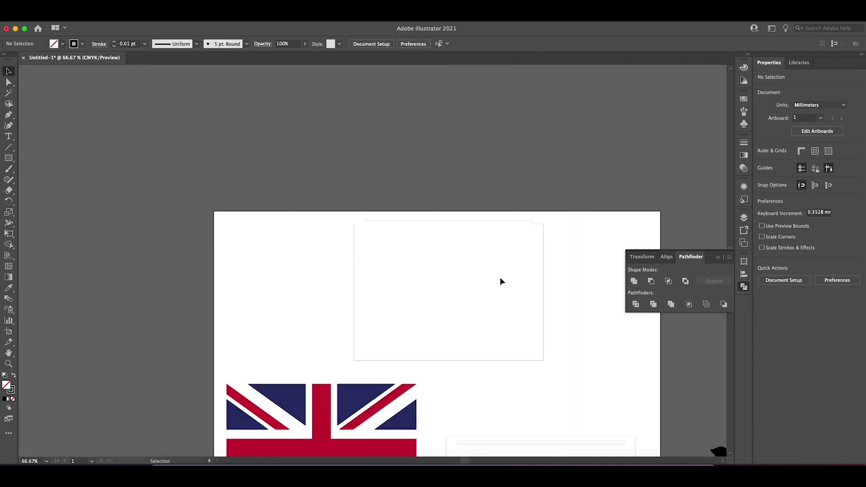
pyautogui.scroll(-2, 333, 309)
pyautogui.keyDown('shift'); pyautogui.click(433, 419); pyautogui.keyUp('shift')
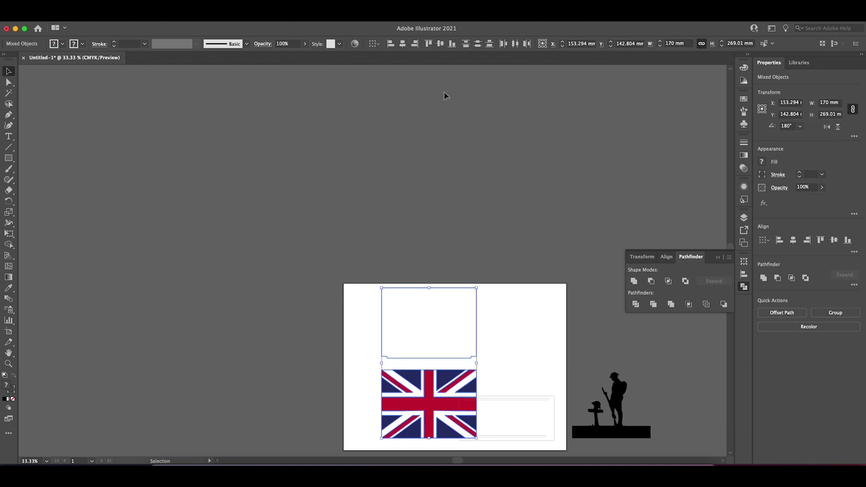
# Delete the extra shapes, then place the soldier below the flag, rotated 180°.
pyautogui.press('Delete')
pyautogui.scroll(1, 484, 430)
pyautogui.moveTo(563, 390); pyautogui.dragTo(289, 372)
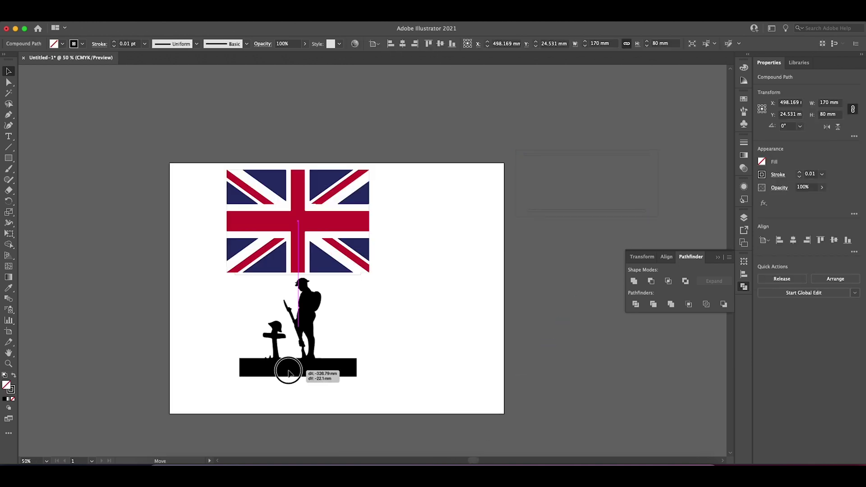
pyautogui.moveTo(359, 275); pyautogui.dragTo(233, 342)
pyautogui.scroll(2, 283, 315)
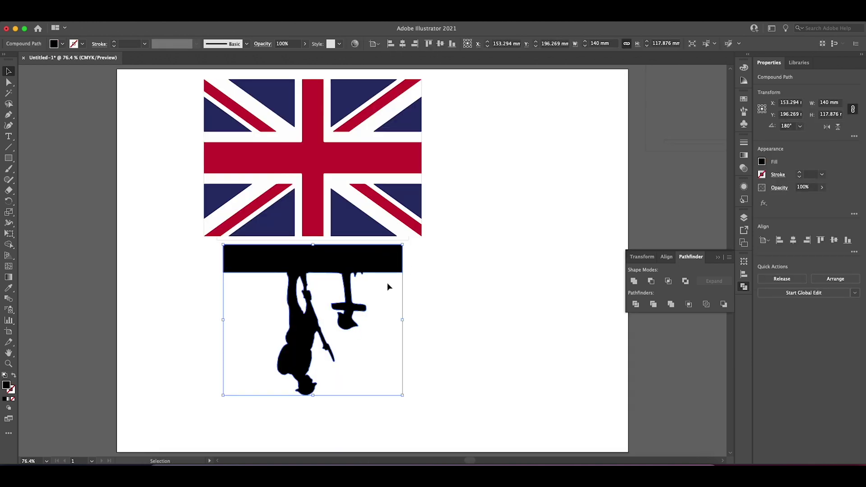
pyautogui.scroll(5, 368, 191)
pyautogui.scroll(-3, 345, 292)
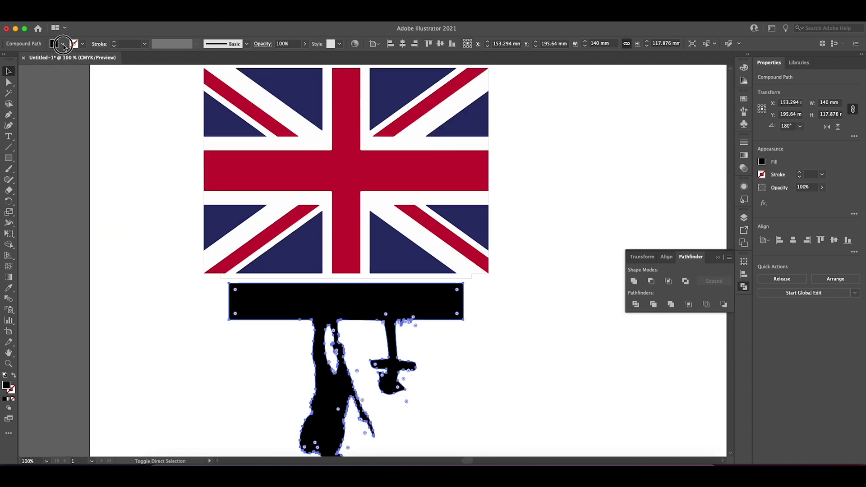
# Draw an outline frame around the flag and soldier with the Rectangle tool.
pyautogui.click(486, 334)
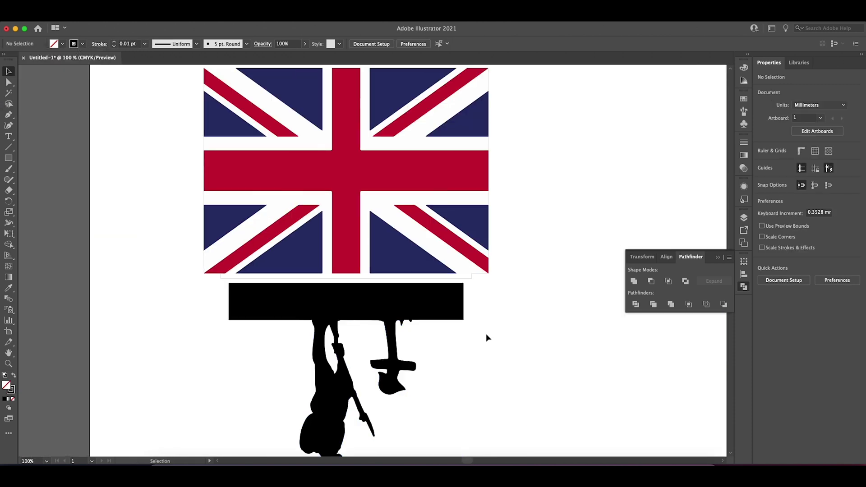
pyautogui.scroll(-1, 453, 369)
pyautogui.scroll(-3, 446, 370)
pyautogui.press('m')
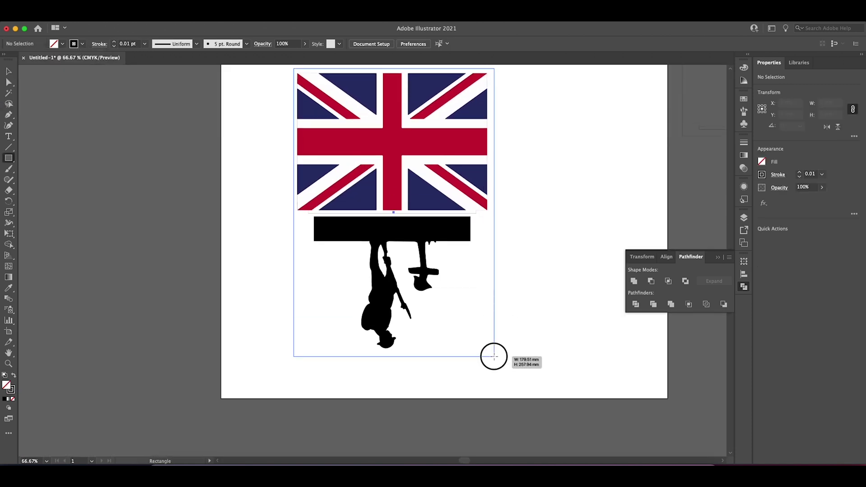
pyautogui.scroll(-2, 338, 168)
# Move the stand cut lines beside the framed artwork and start saving as 'Union Jack Flag - Soldier - UV'.
pyautogui.press('v')
pyautogui.click(677, 168)
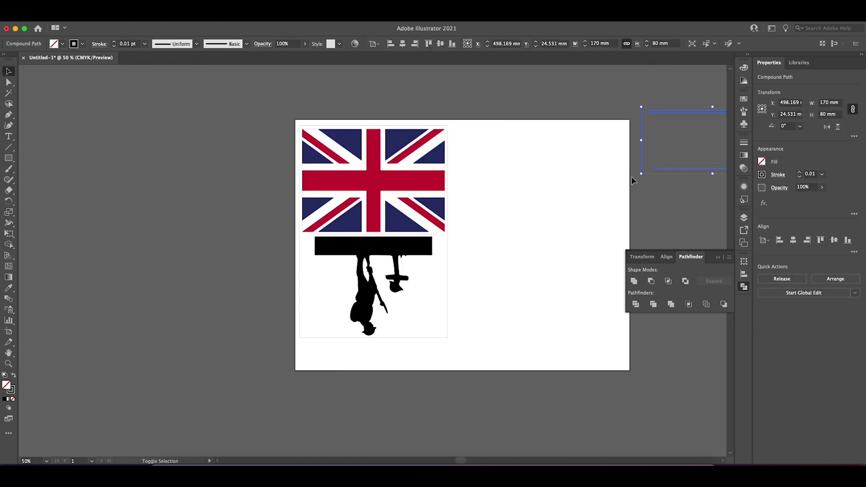
pyautogui.hscroll(3, 587, 189)
pyautogui.moveTo(268, 246); pyautogui.dragTo(268, 246)
pyautogui.click(429, 249)
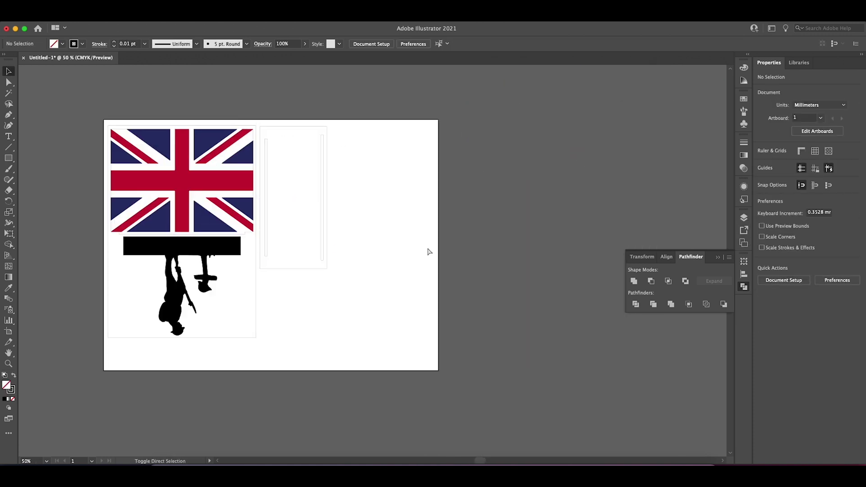
pyautogui.press('super+shift+s')
pyautogui.write('Union Jack Flag - Soldier - UV')
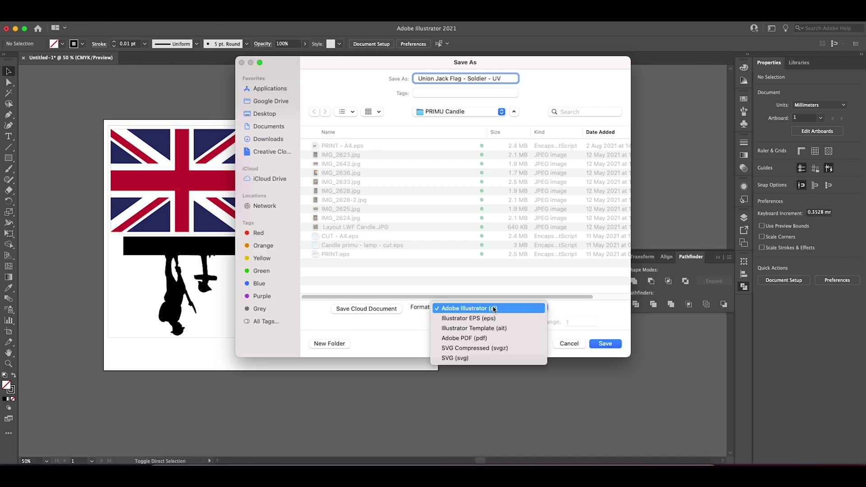